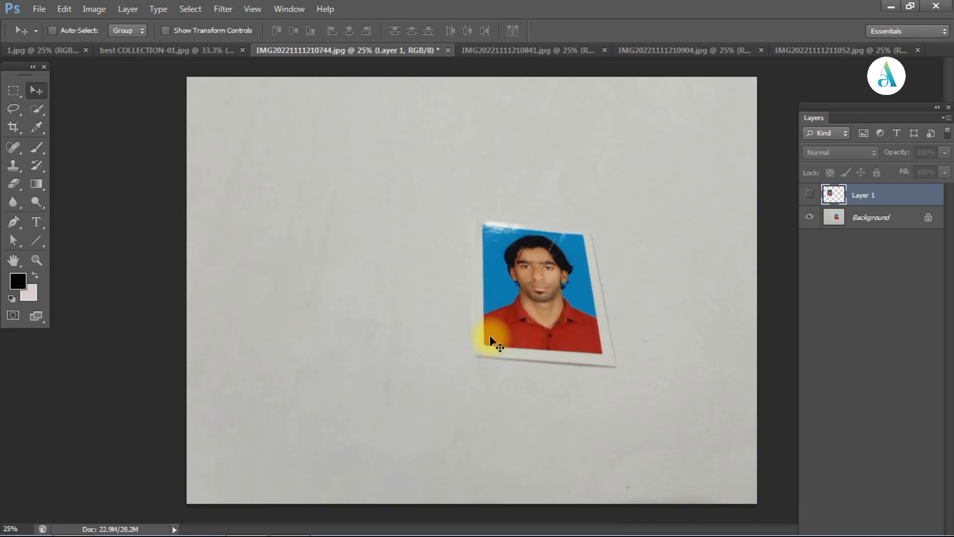
Show Layer 1 and move its passport photo copy away from the original, toward the upper left of the image
click(808, 48)
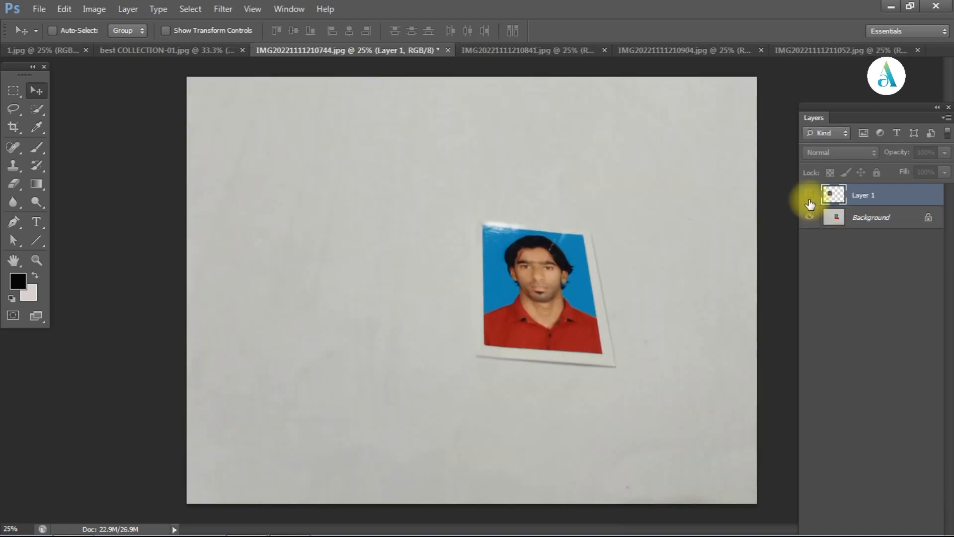
click(815, 197)
drag(558, 306, 390, 214)
right_click(382, 247)
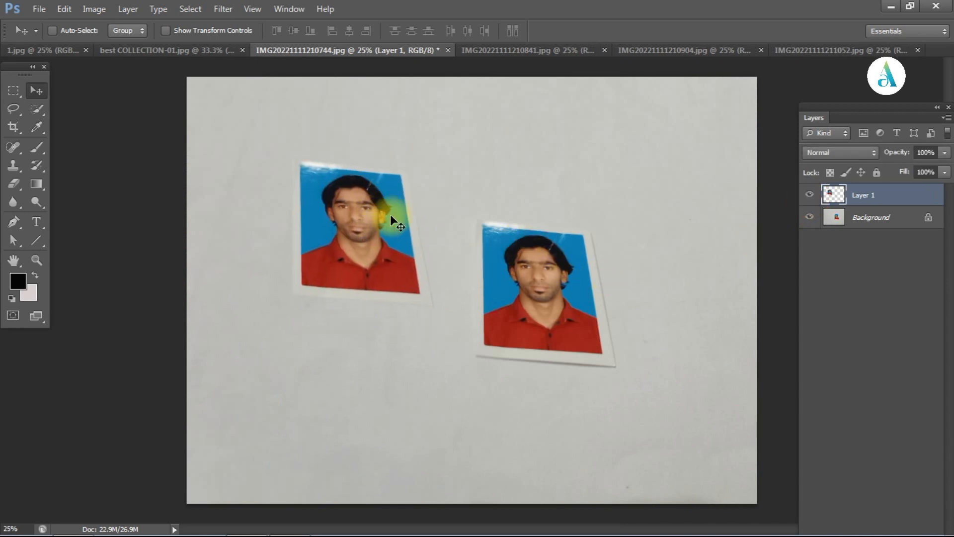
Distort the photo copy by pulling its two upper corners outward to straighten it, and delete Layer 1
key(ctrl+t)
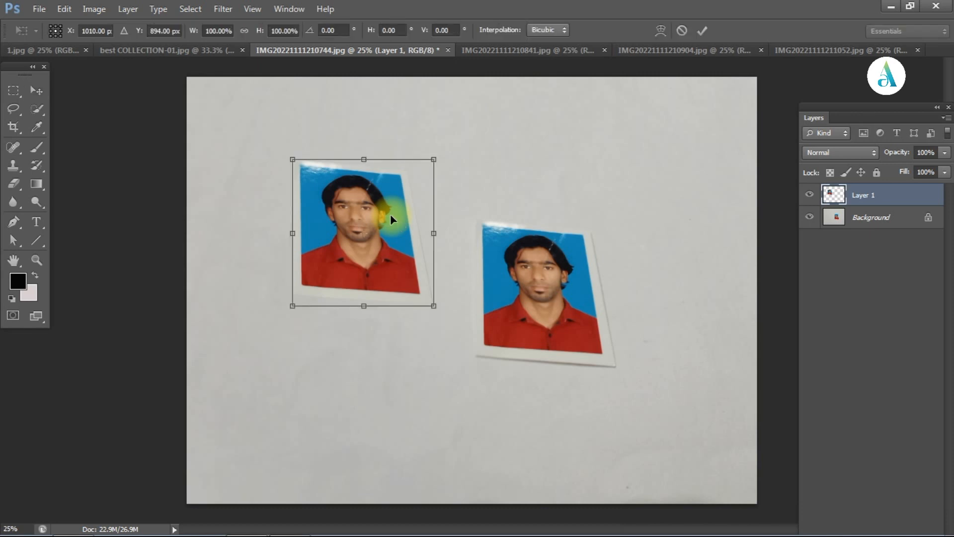
drag(434, 160, 470, 136)
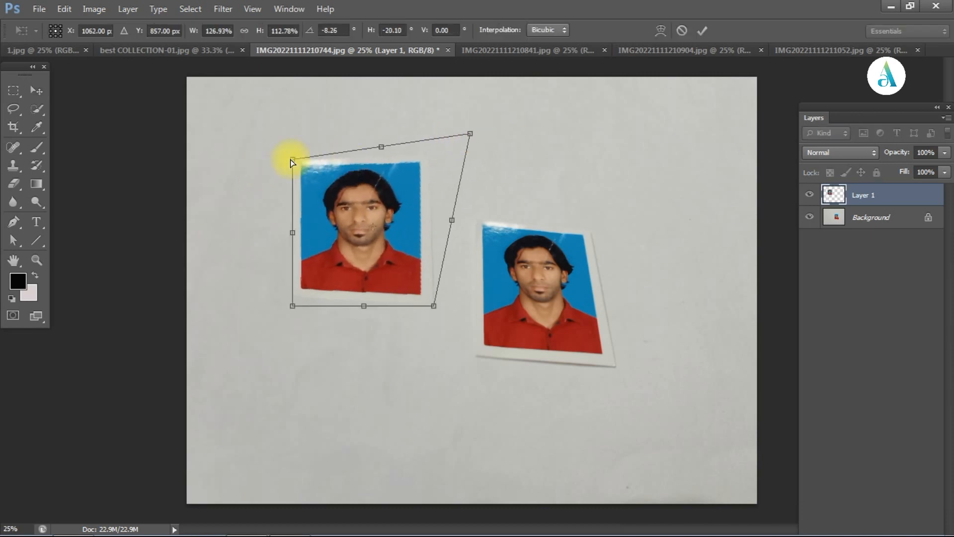
mouse_move(292, 158)
mouse_down()
mouse_move(284, 137)
mouse_move(291, 149)
mouse_up()
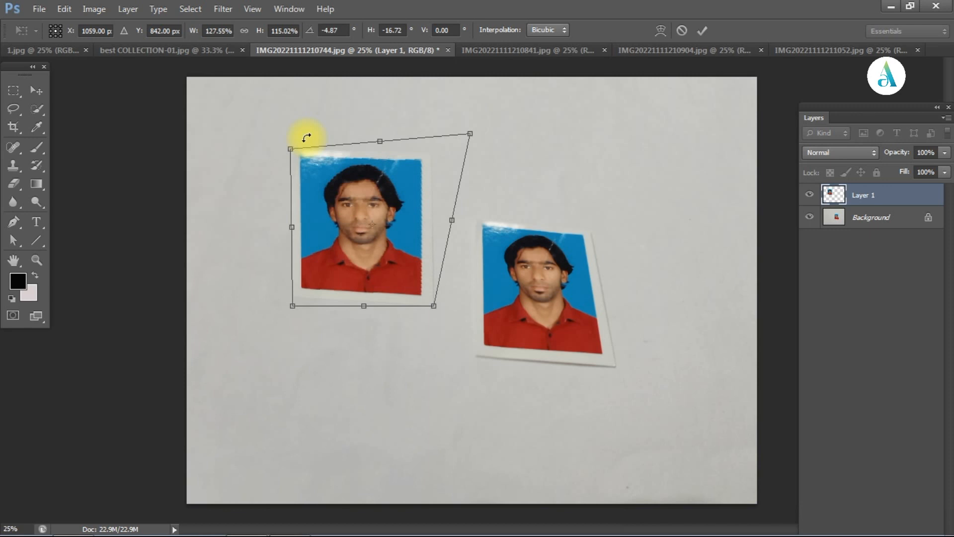
key(Return)
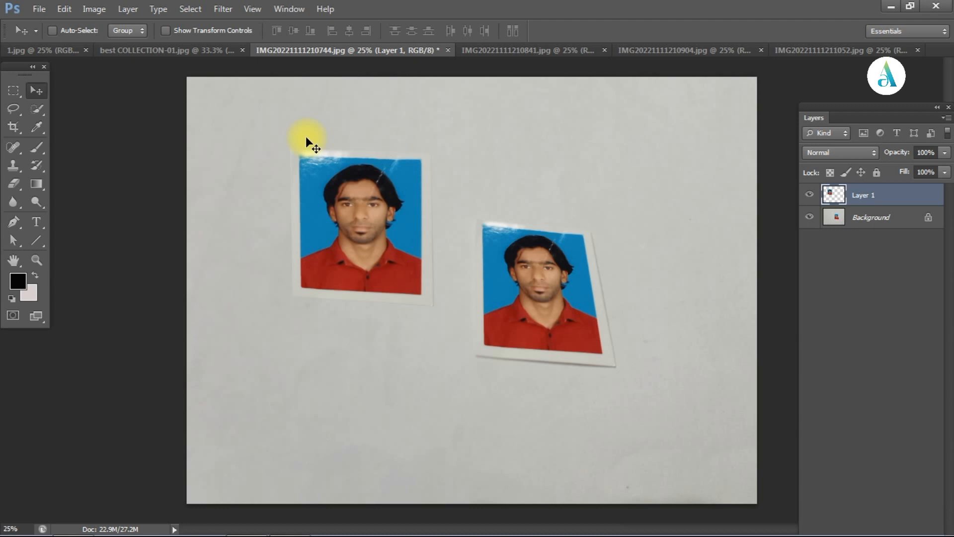
key(Delete)
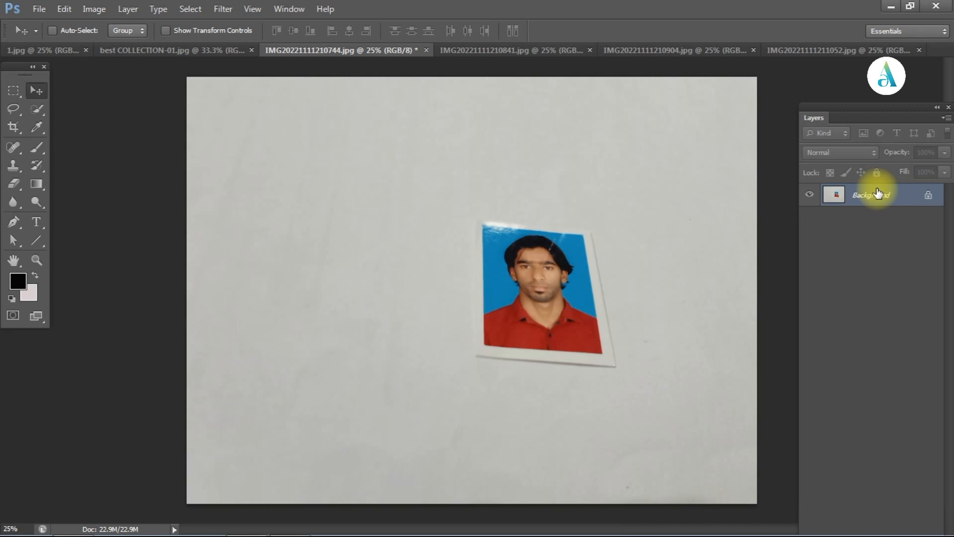
Perspective-crop IMG20221111210744.jpg to the four outer corners of the tilted passport photo, including its white border
click(13, 127)
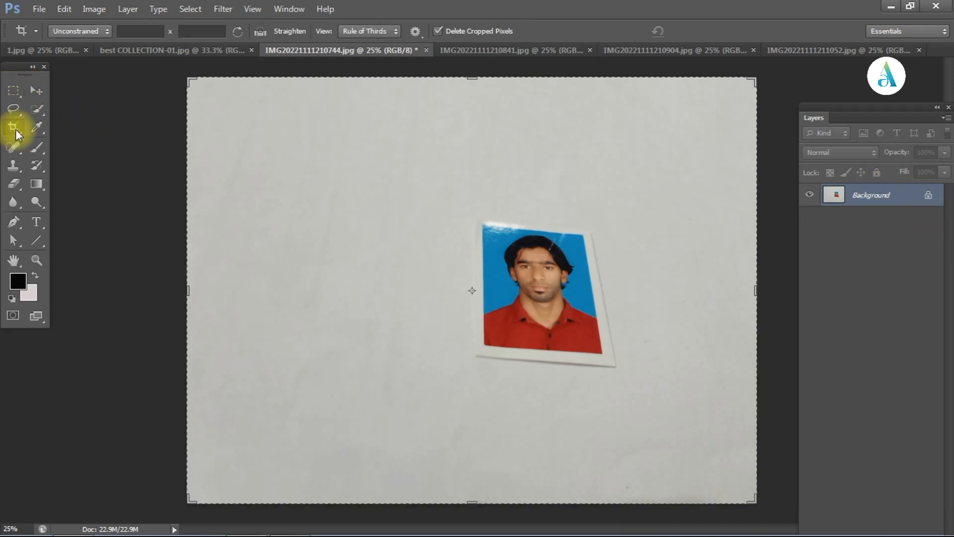
right_click(16, 129)
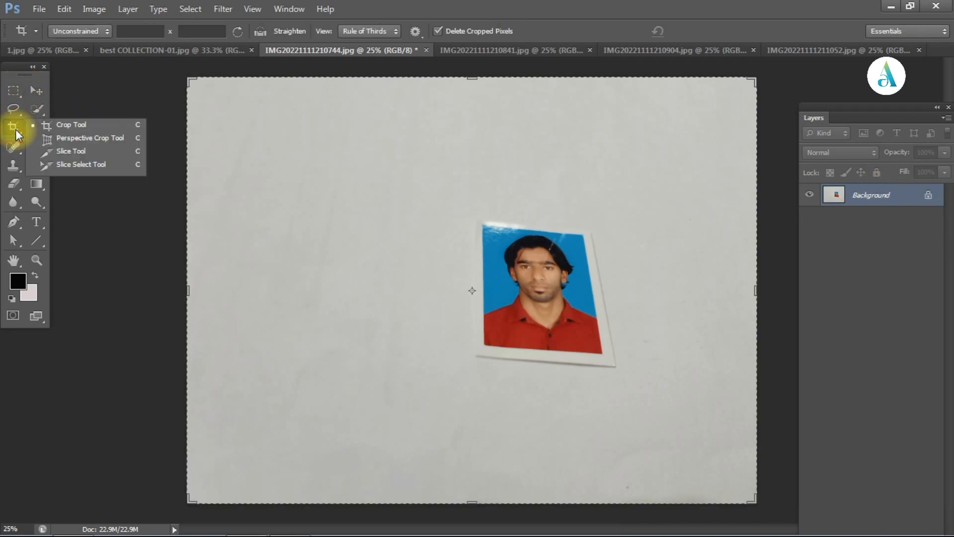
click(87, 140)
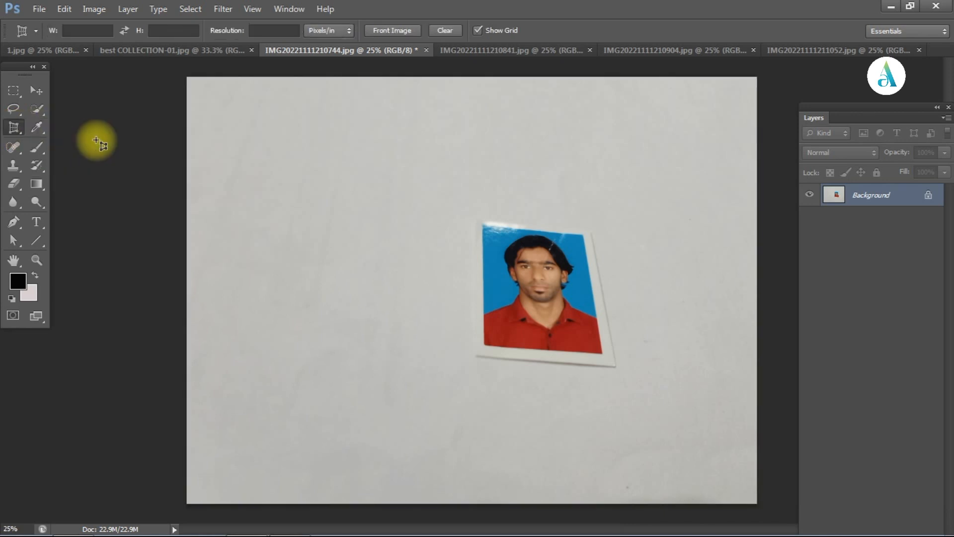
key(ctrl+plus)
click(477, 192)
click(615, 211)
drag(627, 213, 630, 211)
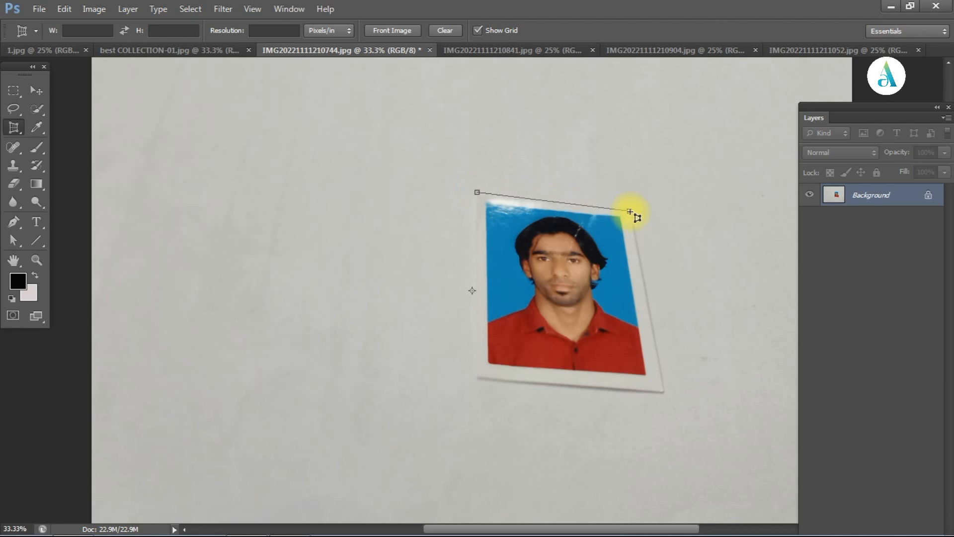
click(657, 393)
click(475, 376)
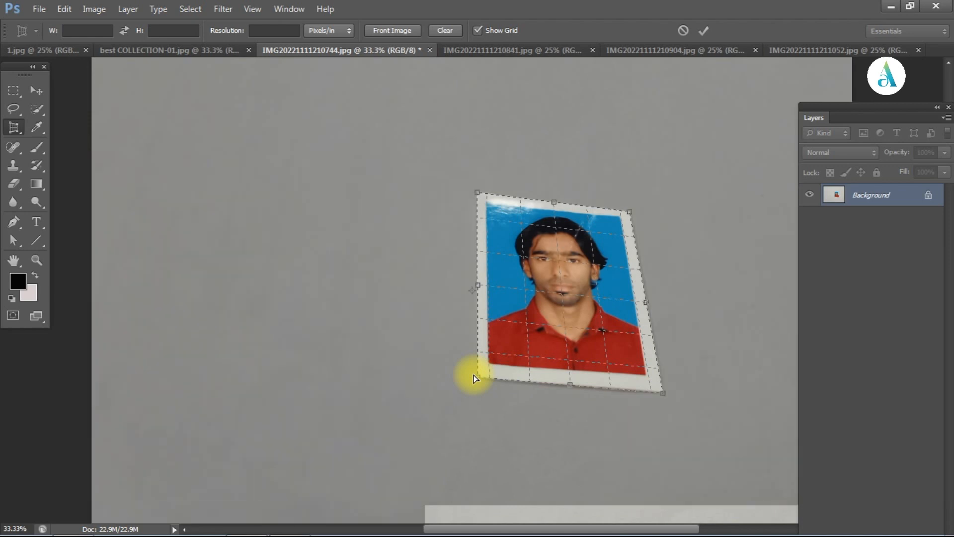
key(Return)
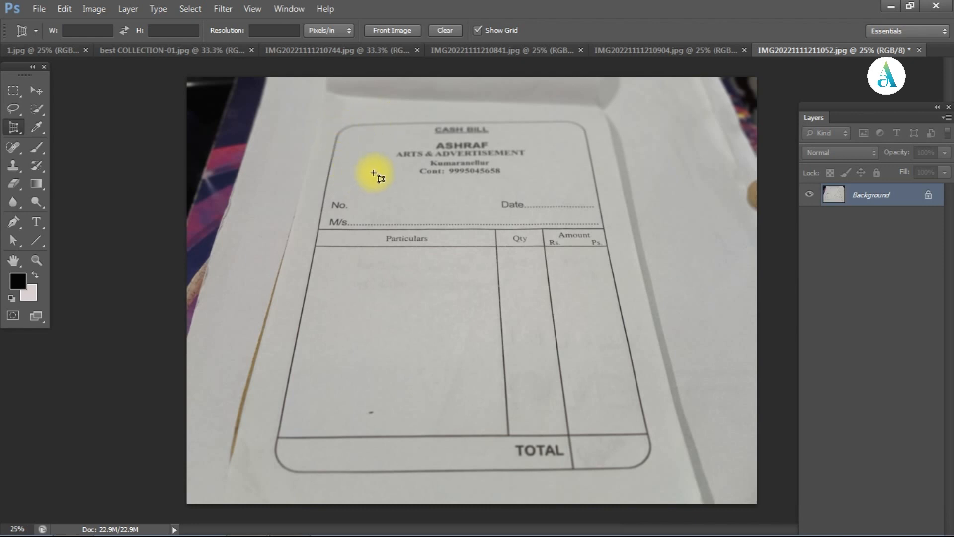
Draw a Perspective Crop area on the cash bill photo and stretch its four corners to the form's outer frame
drag(367, 166, 495, 288)
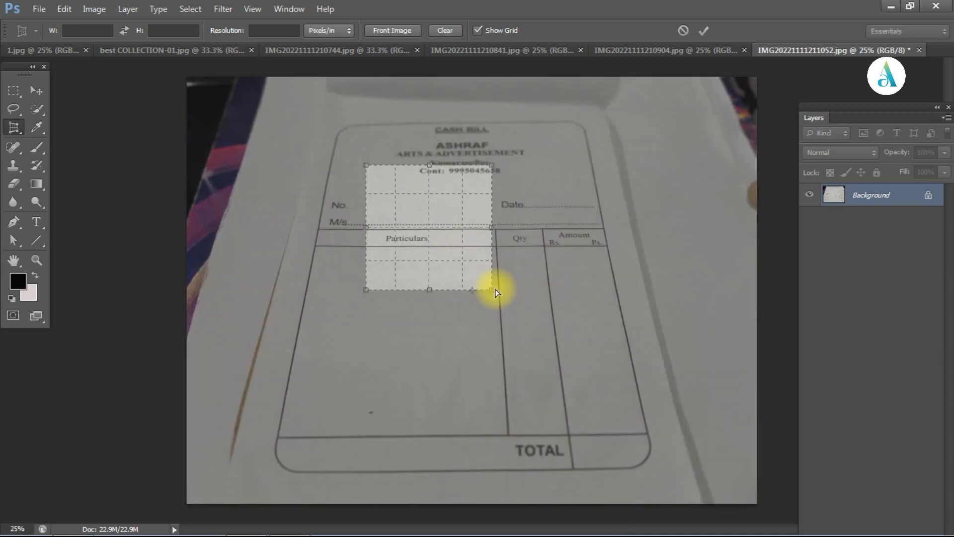
drag(367, 166, 336, 126)
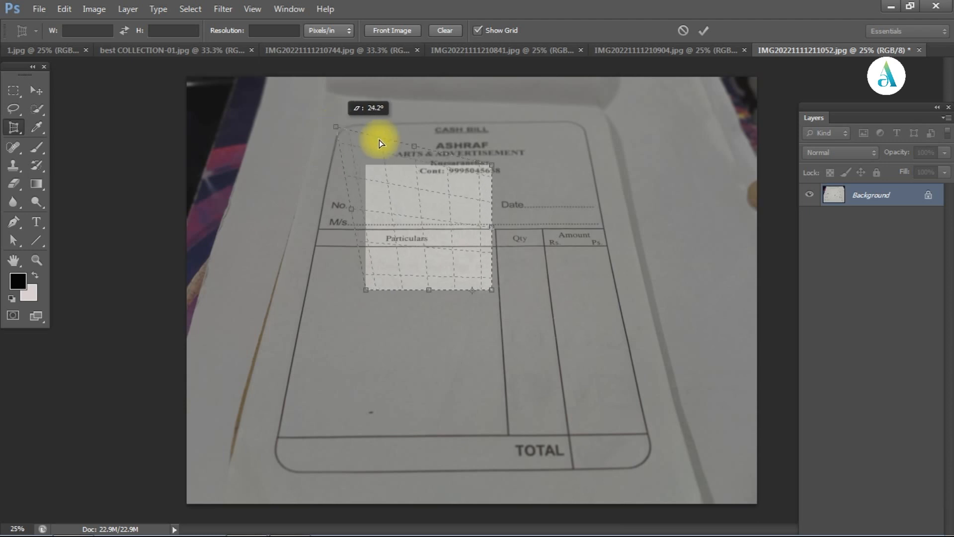
drag(492, 165, 587, 124)
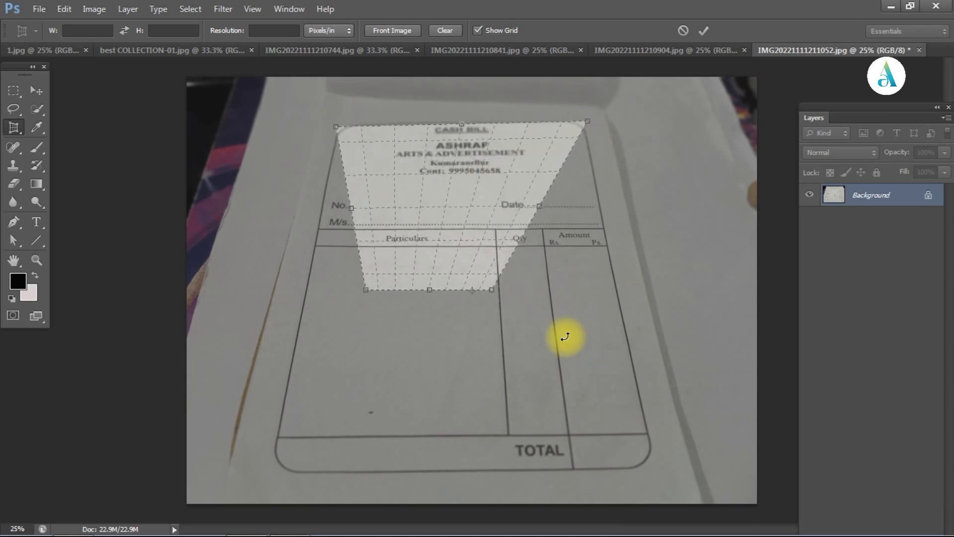
drag(492, 291, 656, 477)
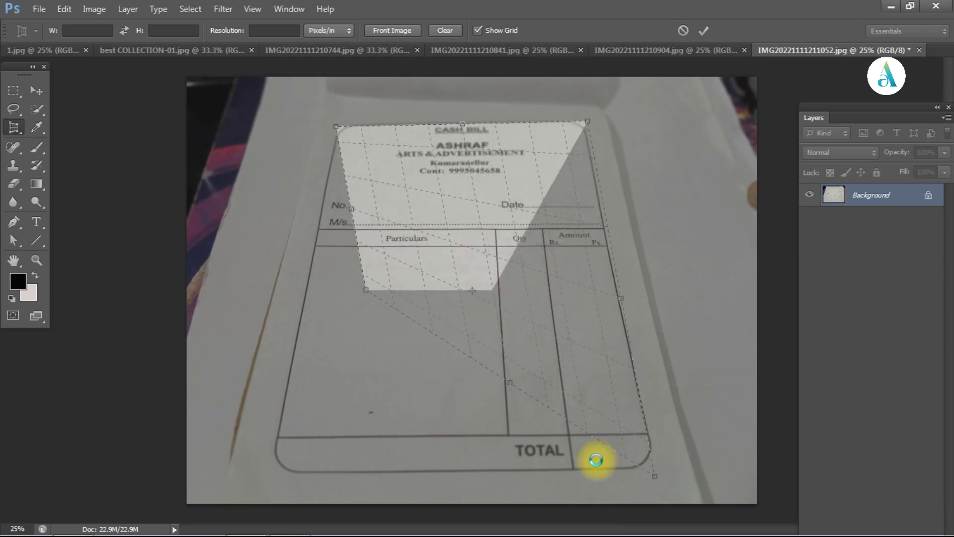
drag(366, 289, 269, 471)
Fine-tune the corners of the crop area to match the cash bill's frame and apply the perspective crop
drag(655, 477, 656, 466)
drag(587, 121, 584, 122)
drag(336, 127, 339, 127)
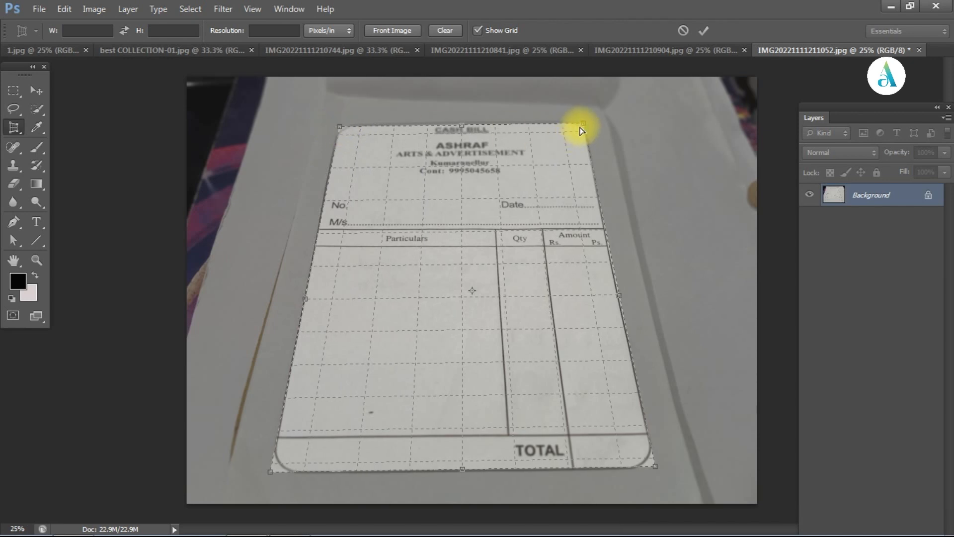
drag(583, 128, 582, 121)
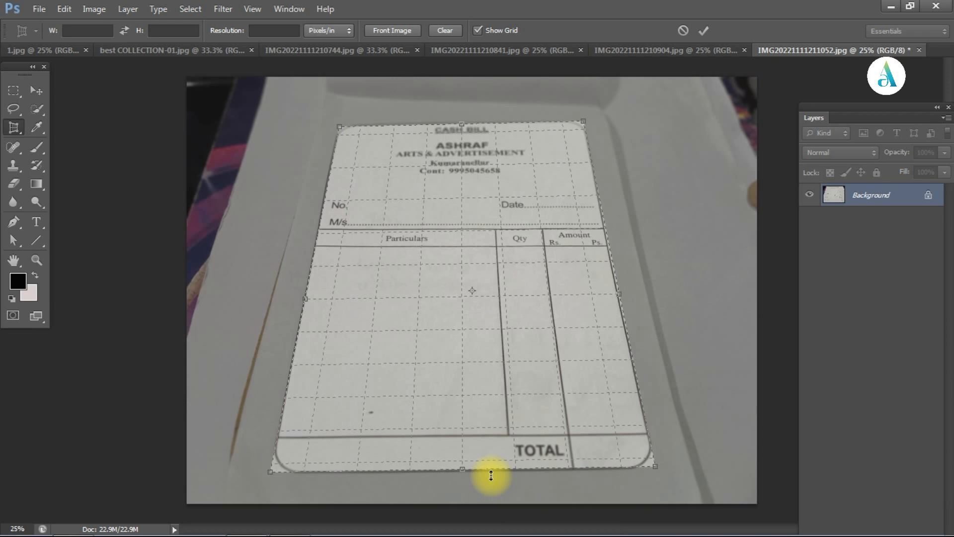
key(Return)
key(ctrl+minus)
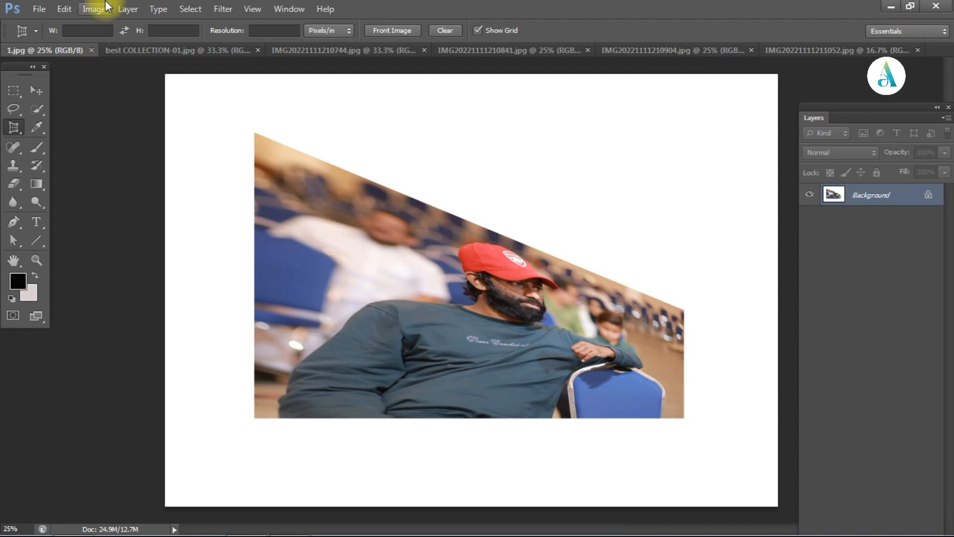
Perspective-crop 1.jpg to the four corners of the skewed picture of the man in the red cap
click(254, 132)
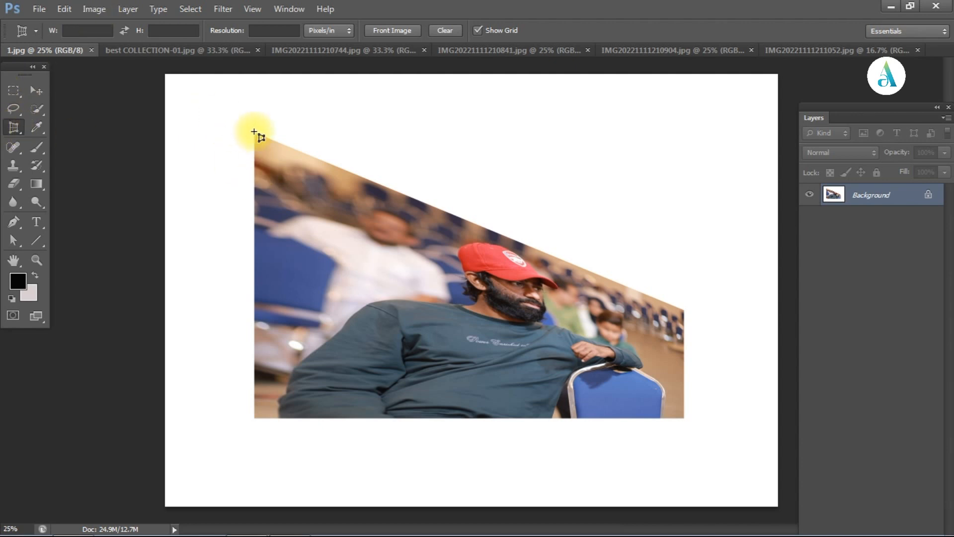
click(684, 311)
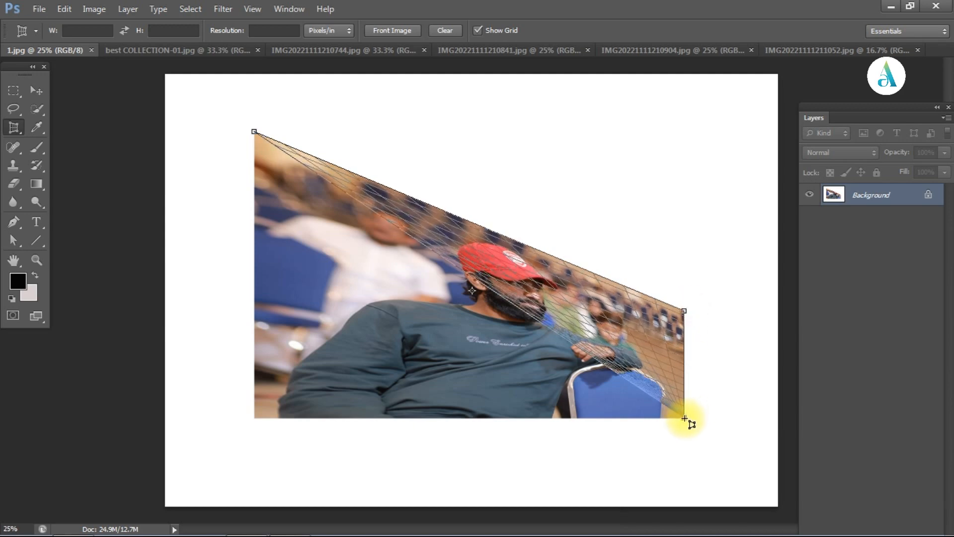
click(685, 418)
click(261, 418)
drag(261, 419, 255, 420)
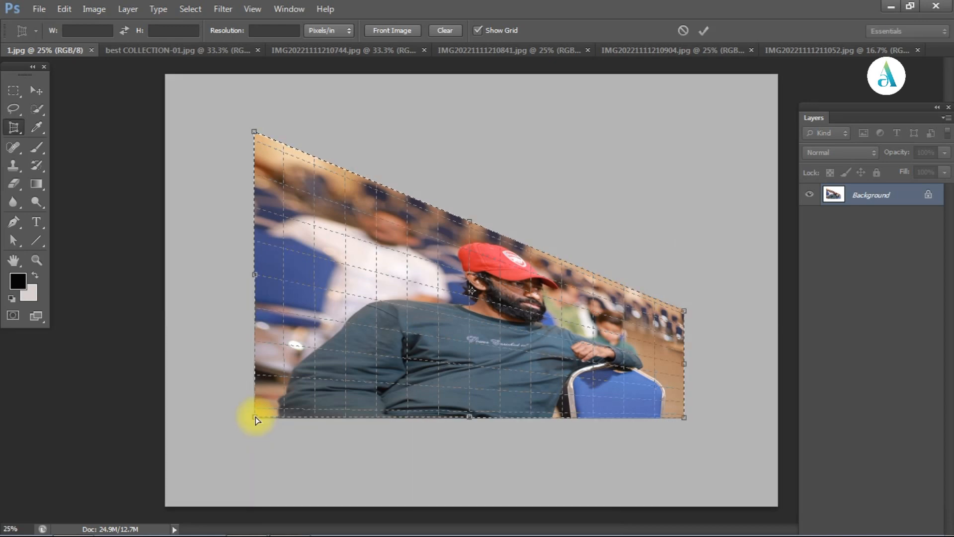
key(Return)
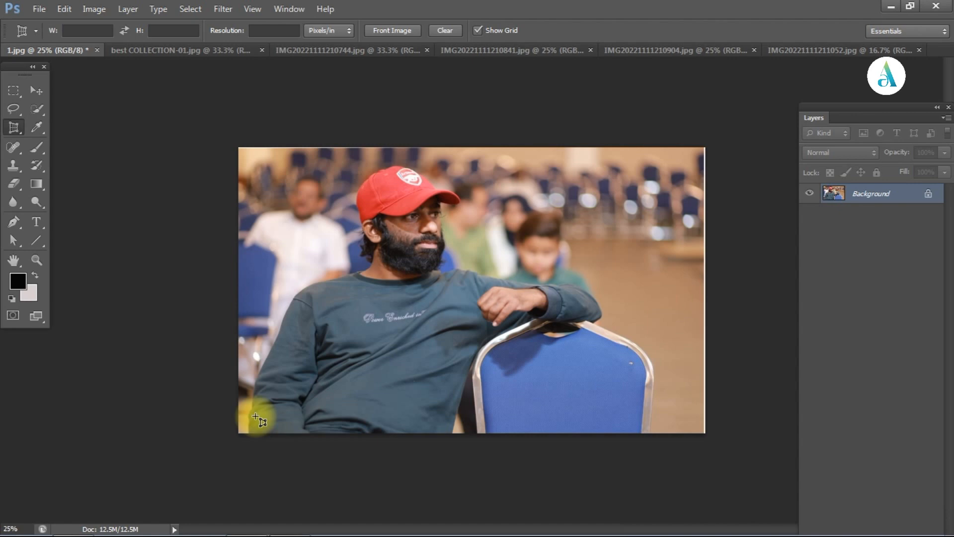
Perspective-crop best COLLECTION-01.jpg to the four corners of the white Rainbow Collections invoice sheet
click(174, 50)
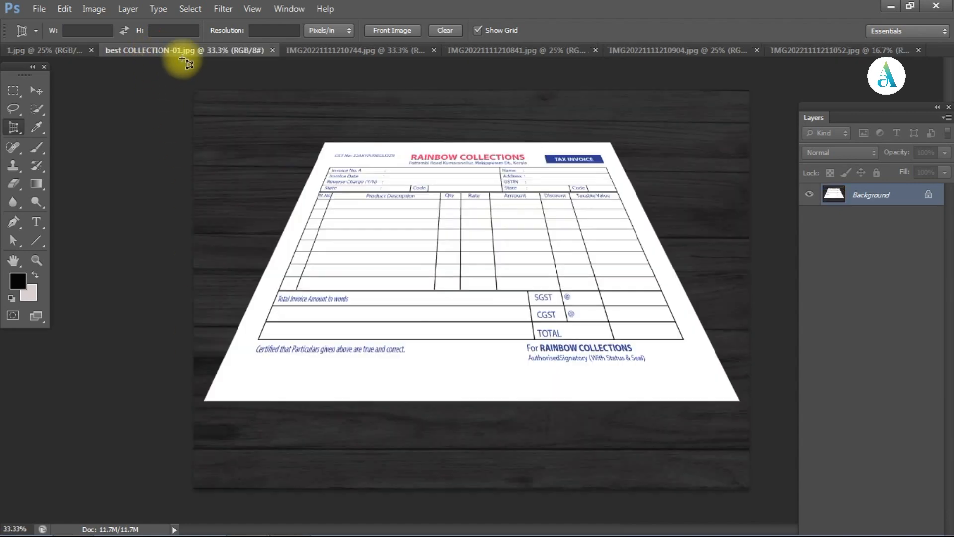
click(327, 142)
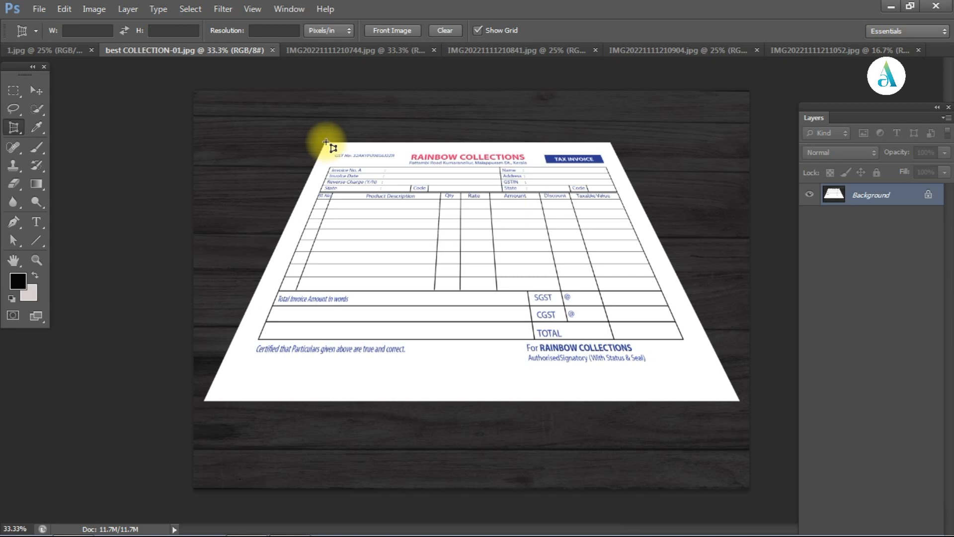
click(611, 143)
click(739, 400)
click(209, 400)
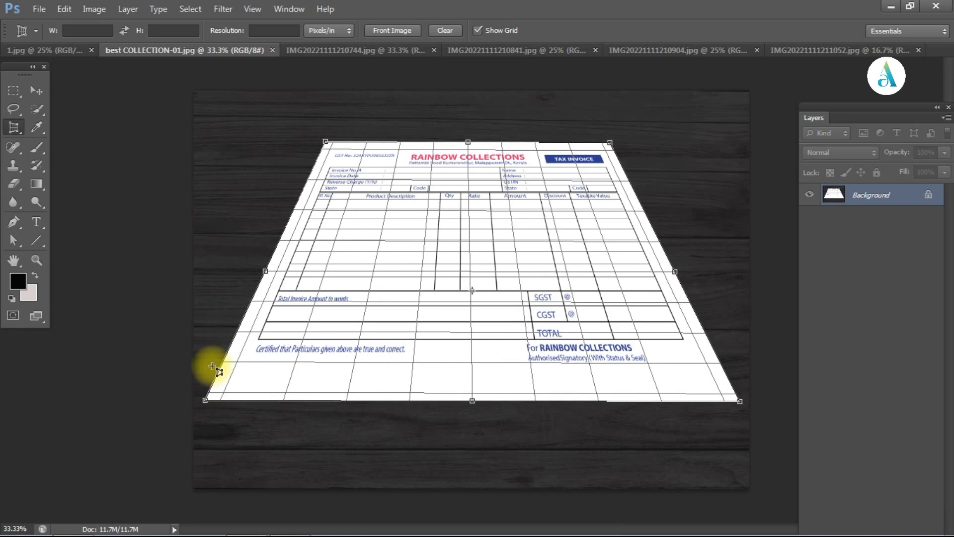
key(Return)
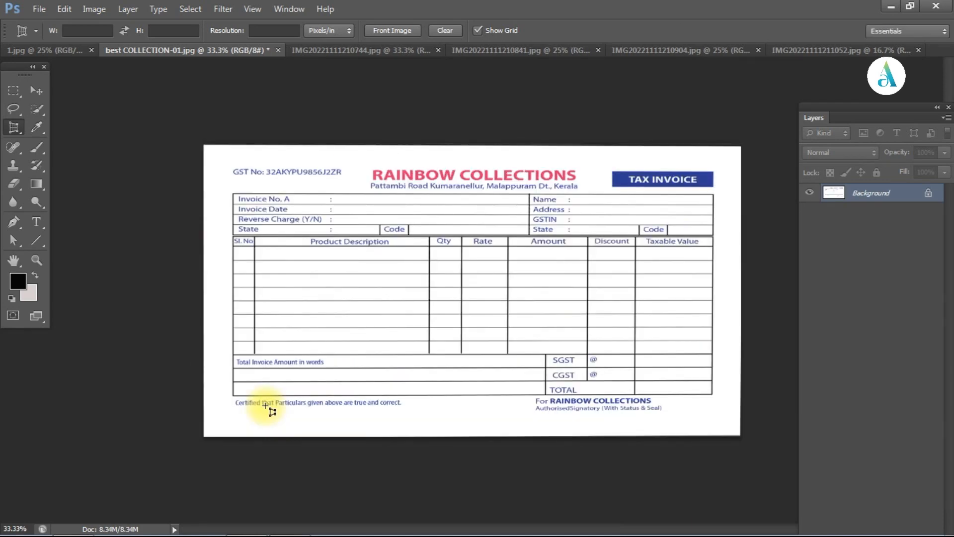
For IMG20221111210841.jpg, load the front image's size into the Perspective Crop tool: 45.333 by 34 in at 72 pixels/in
click(394, 50)
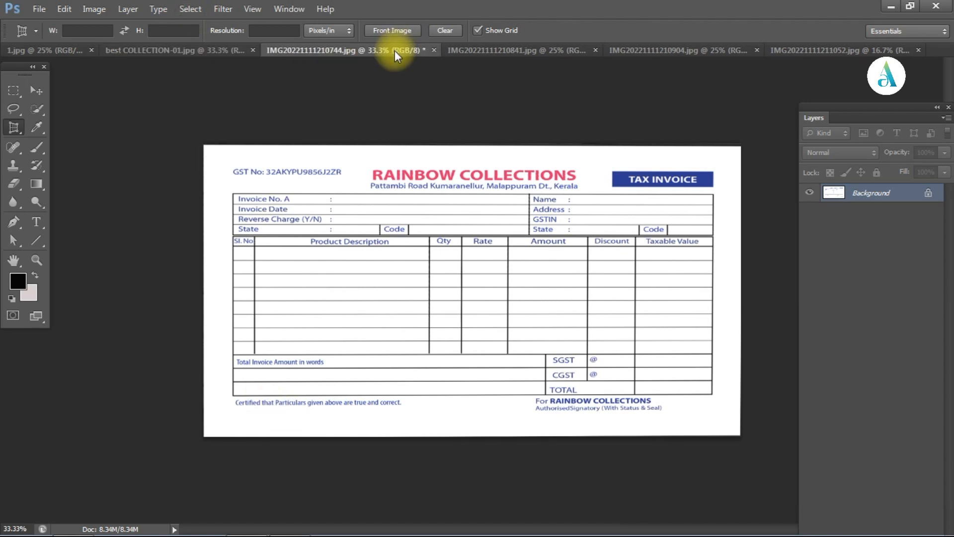
key(ctrl+Tab)
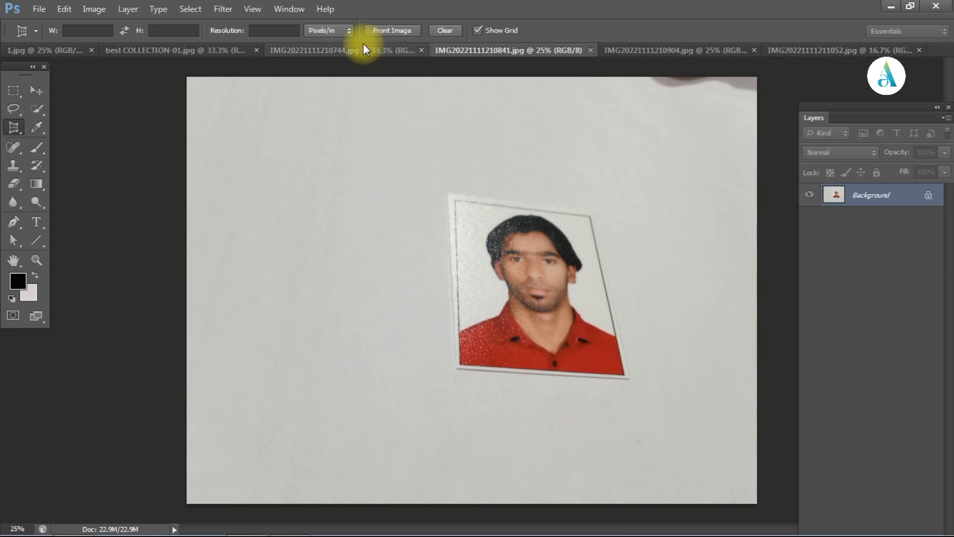
key(v)
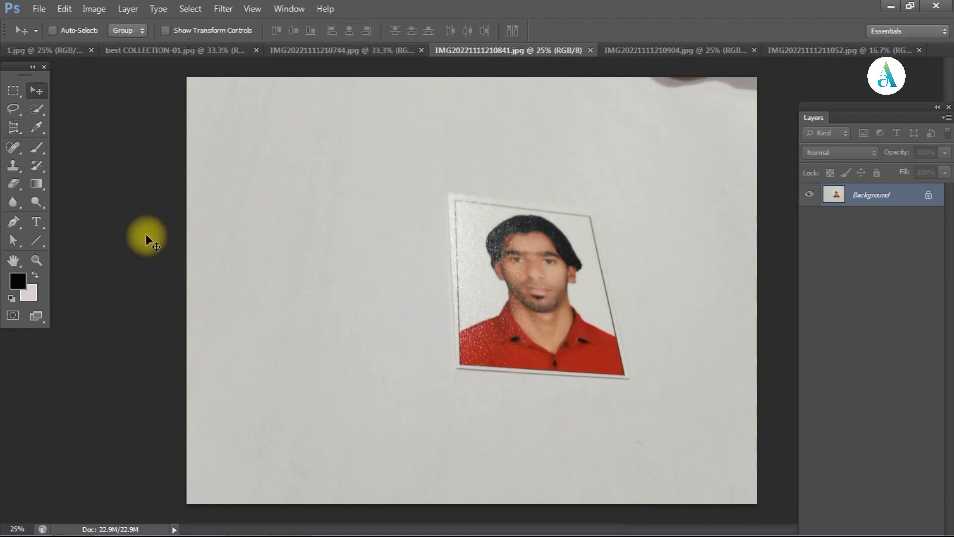
click(17, 130)
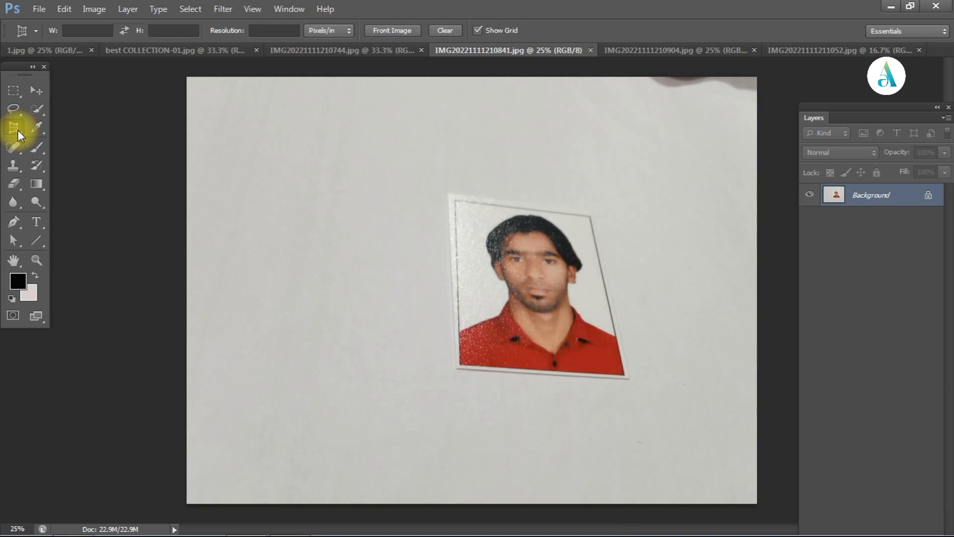
click(392, 31)
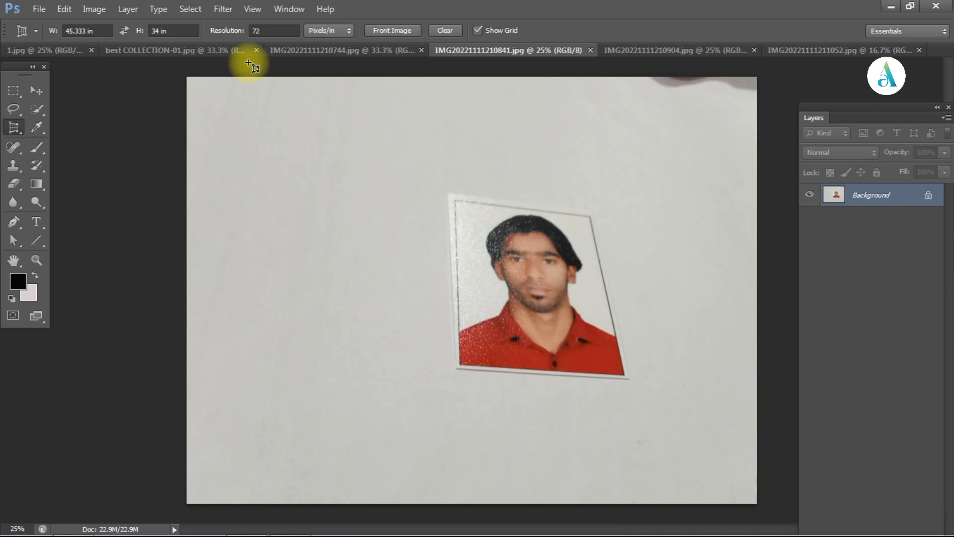
key(ctrl+minus)
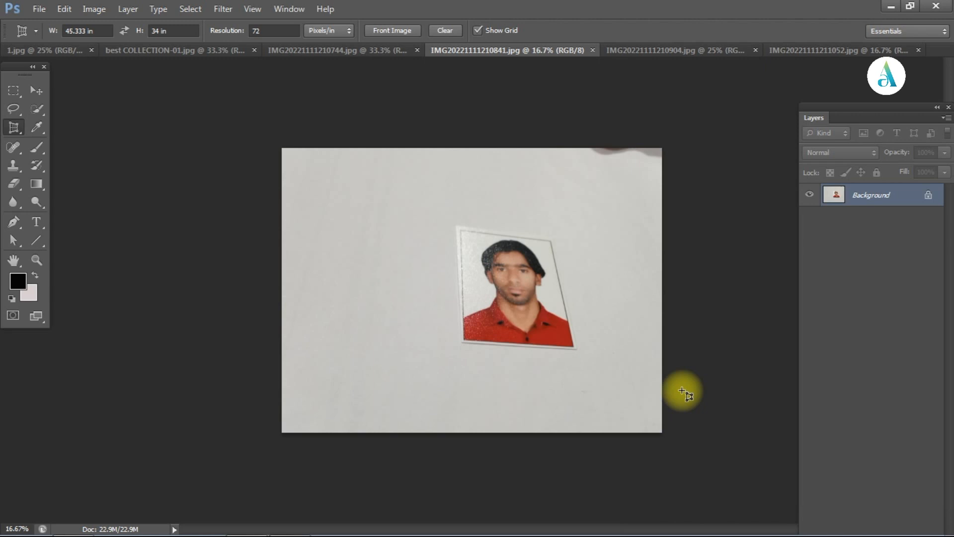
key(ctrl+plus)
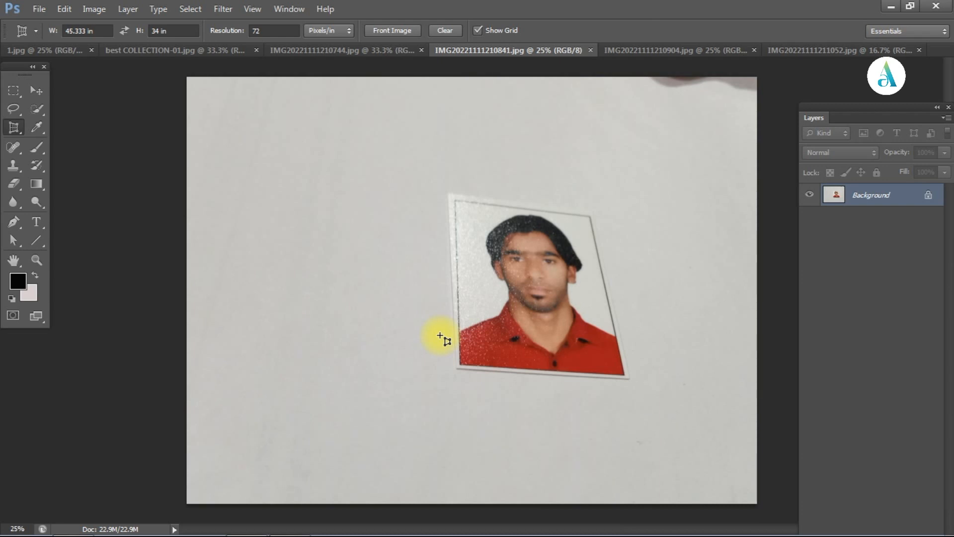
Set the crop resolution to 300 pixels/in and mark the corners of the red-shirt portrait with the Perspective Crop tool
click(274, 31)
text(300)
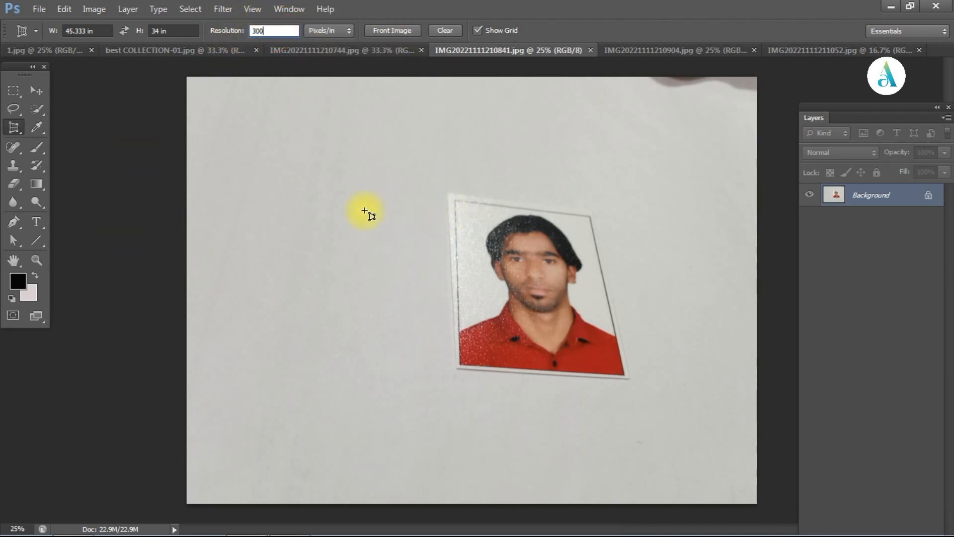
click(454, 201)
click(602, 215)
click(628, 380)
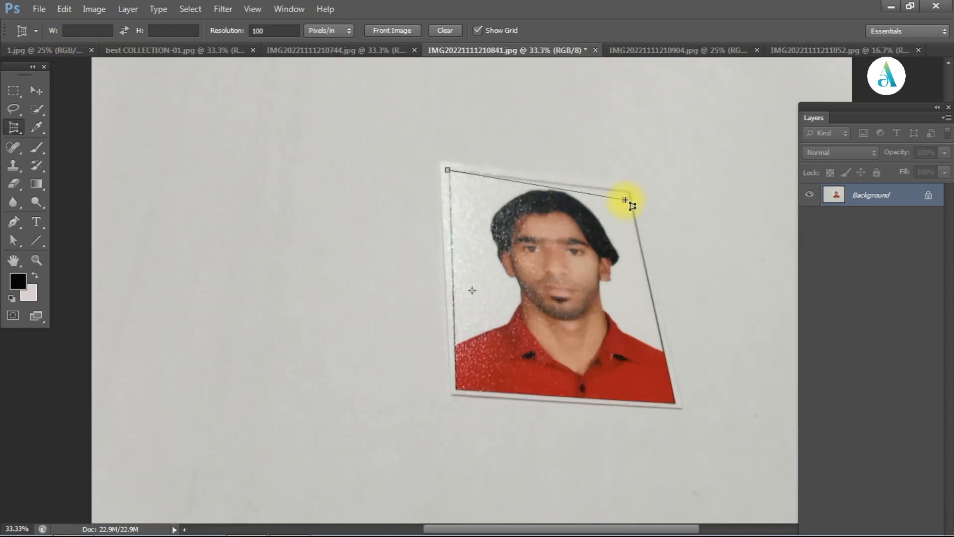
Perspective-crop the red-shirt portrait to its four corners at 100 pixels/in with no width or height set, and undo the crop
click(627, 191)
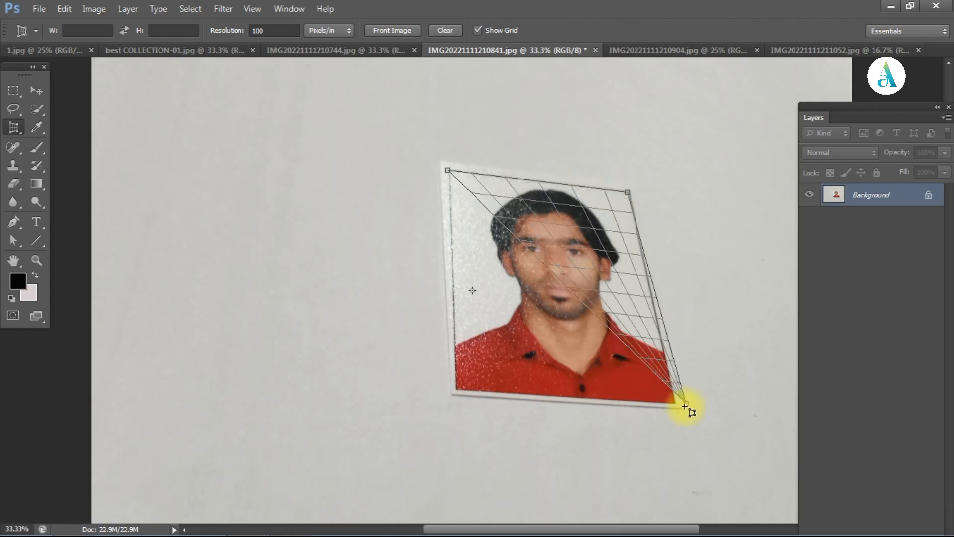
click(674, 406)
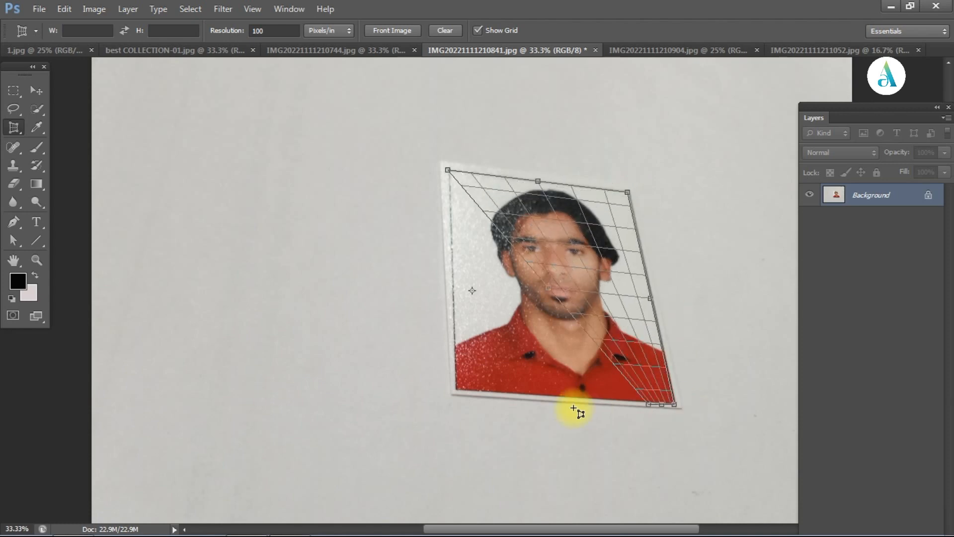
click(454, 391)
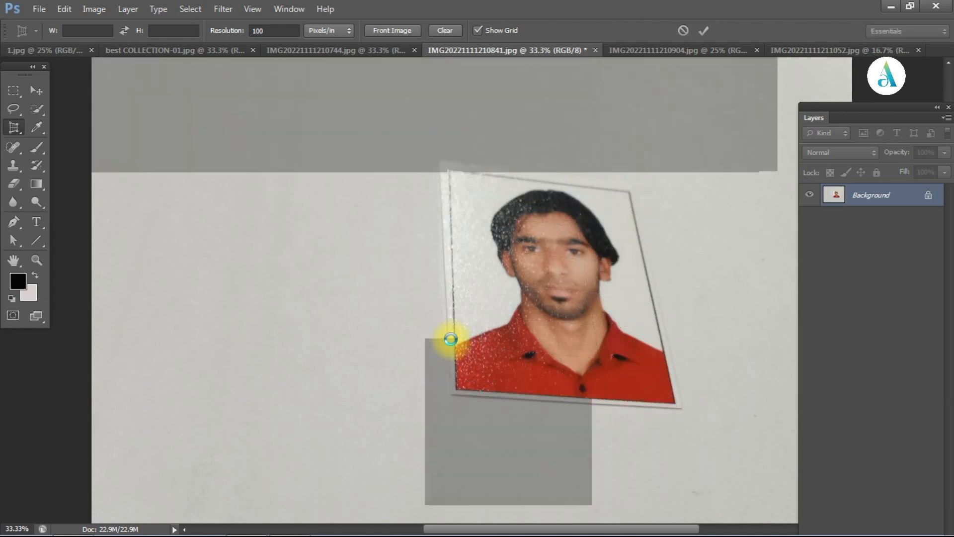
key(Return)
key(ctrl+z)
Clear the crop size and resolution values, and try hiding the grid on a rectangular crop area partly covering the portrait
click(444, 30)
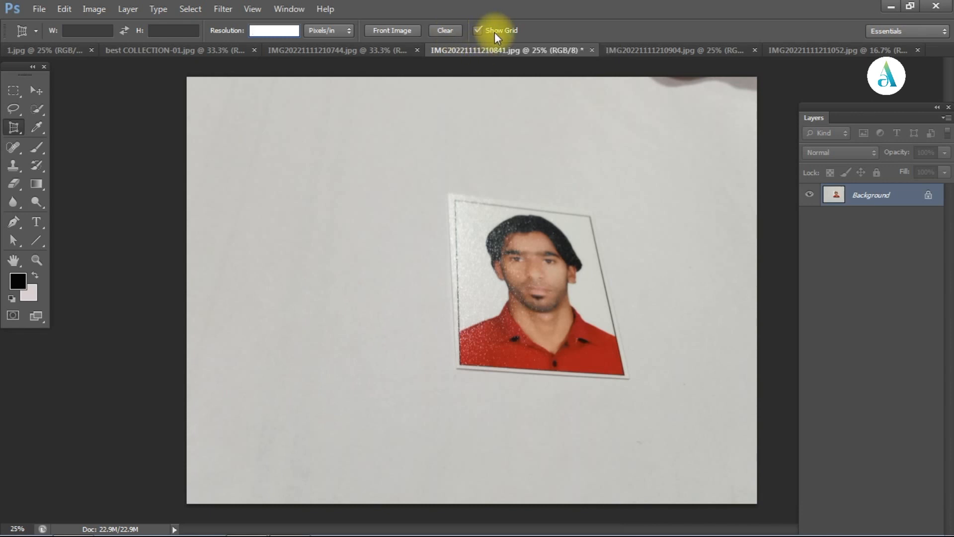
drag(328, 118, 561, 343)
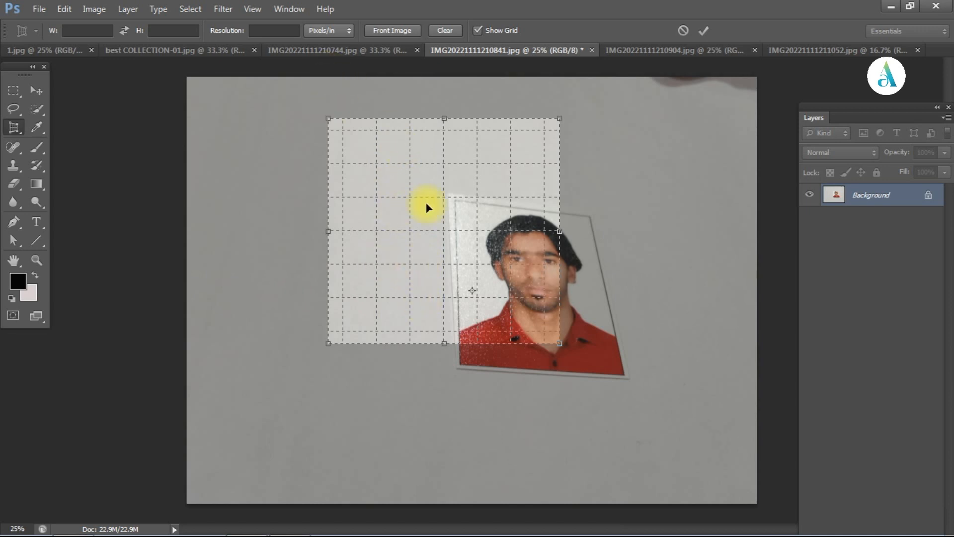
click(477, 31)
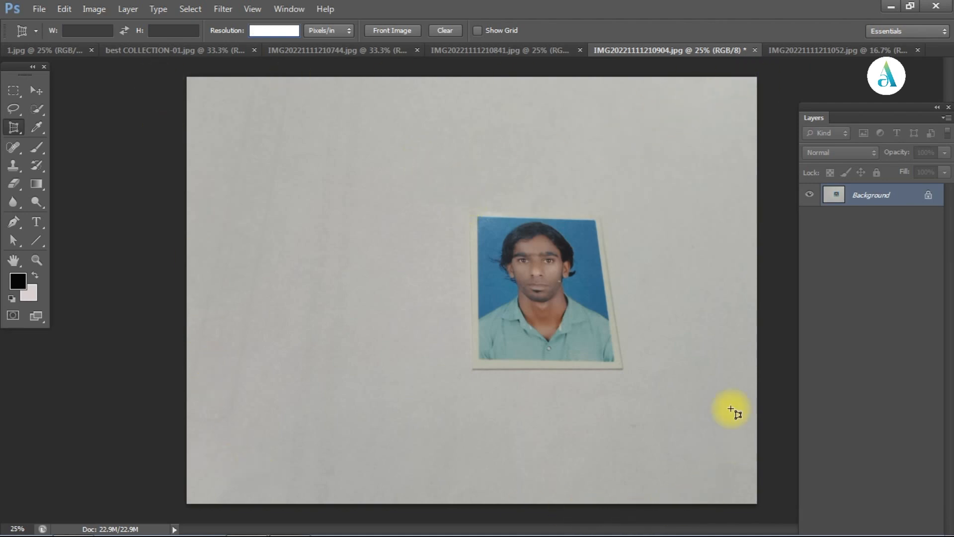
Try perspective-cropping IMG20221111210904.jpg to the blue-background portrait's corners at the front image's size, 45.333 by 34 in at 72 pixels/in, and undo it
key(ctrl+plus)
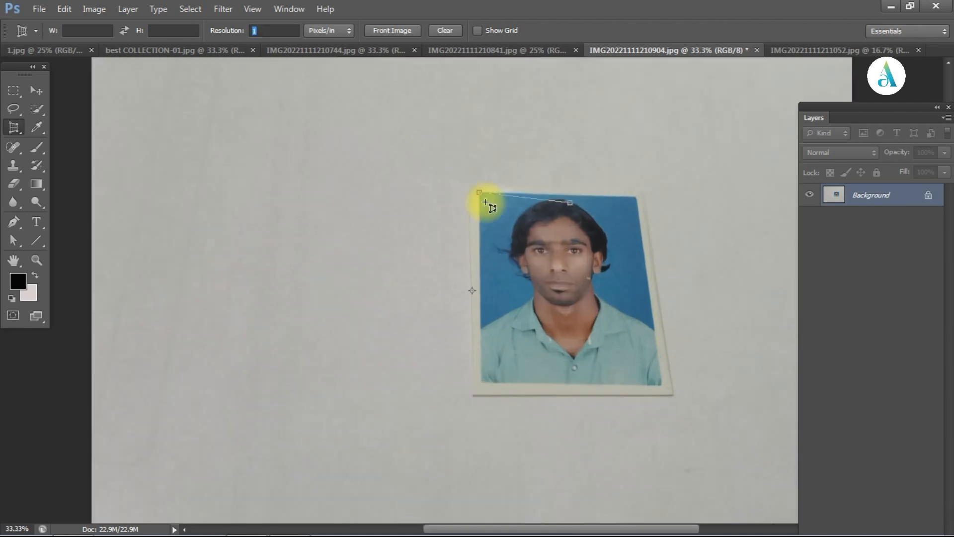
click(479, 192)
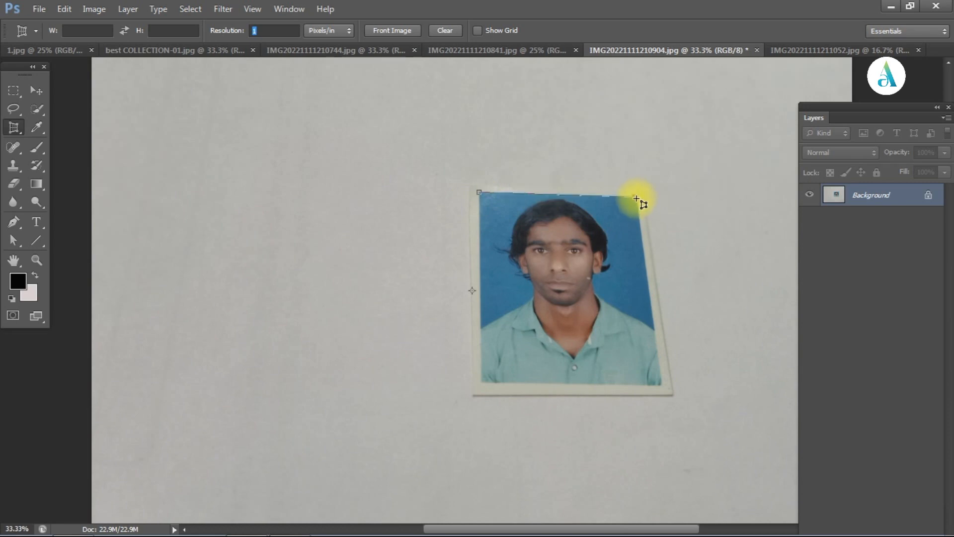
click(636, 198)
click(661, 386)
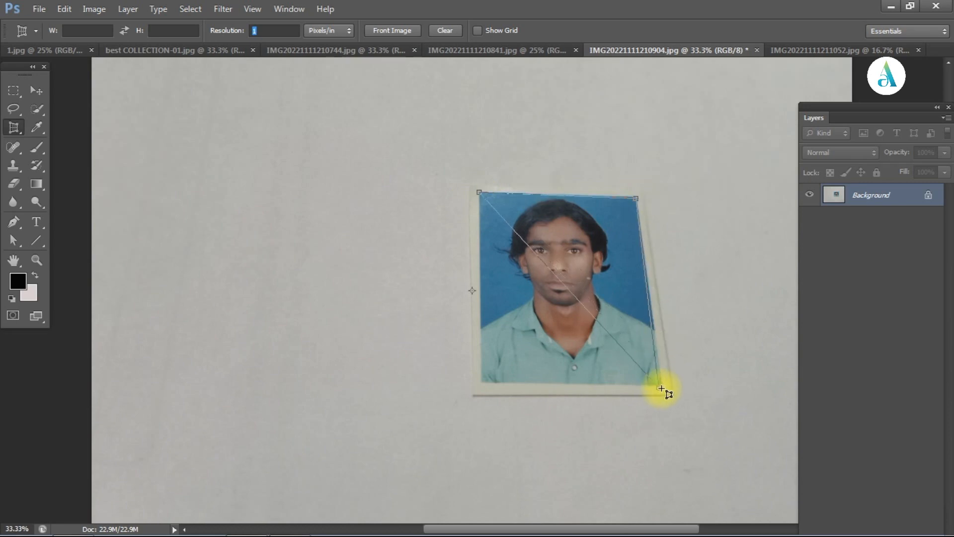
click(481, 381)
click(482, 385)
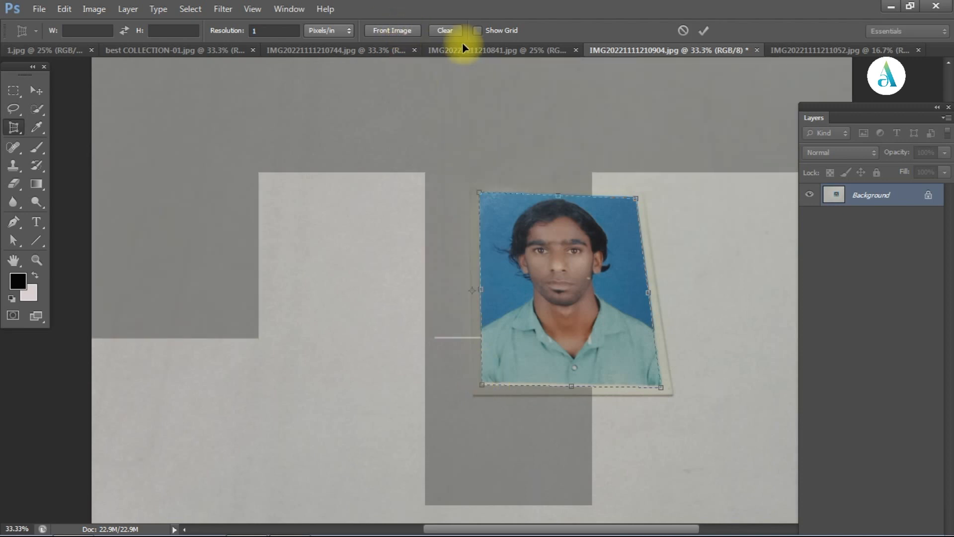
key(Return)
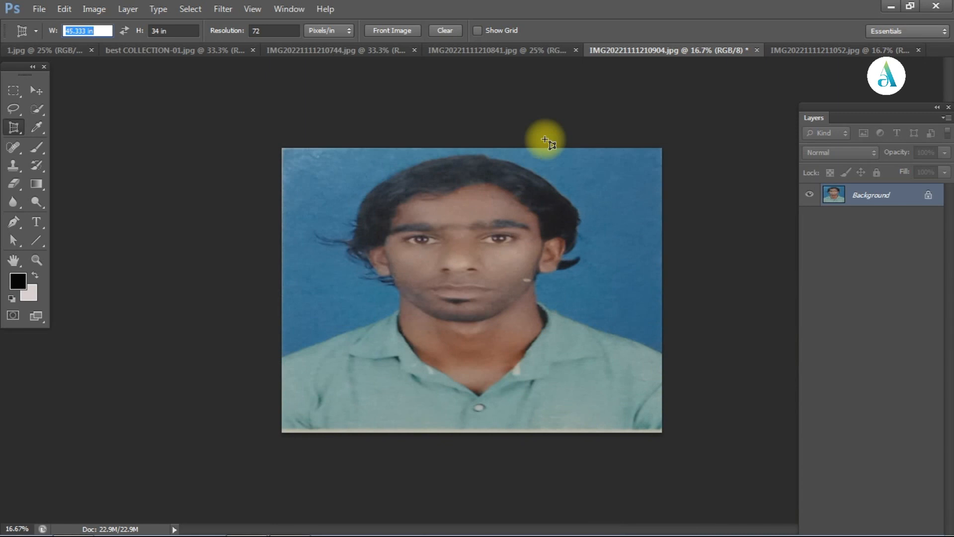
key(ctrl+z)
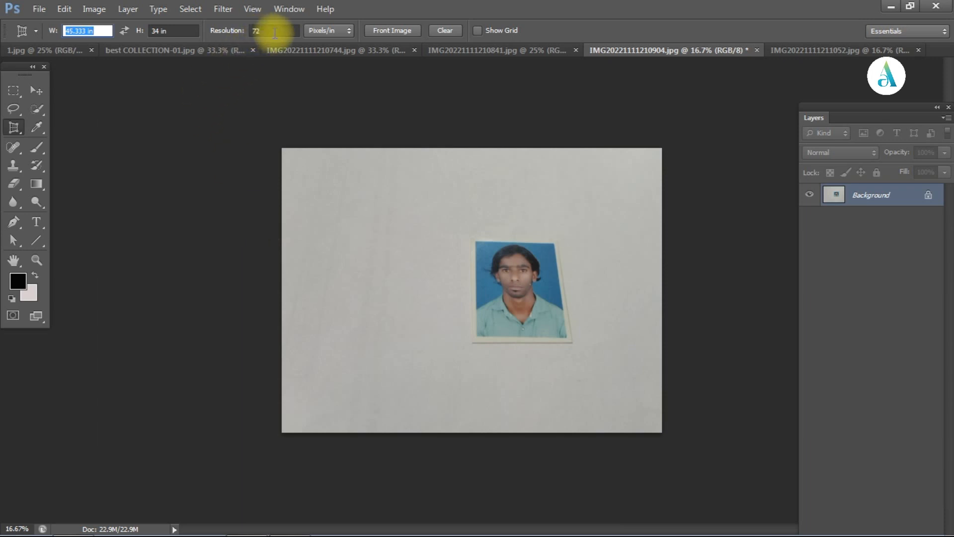
Clear the crop size values and perspective-crop IMG20221111210904.jpg to the four corners of the blue-background portrait with the grid shown
click(453, 31)
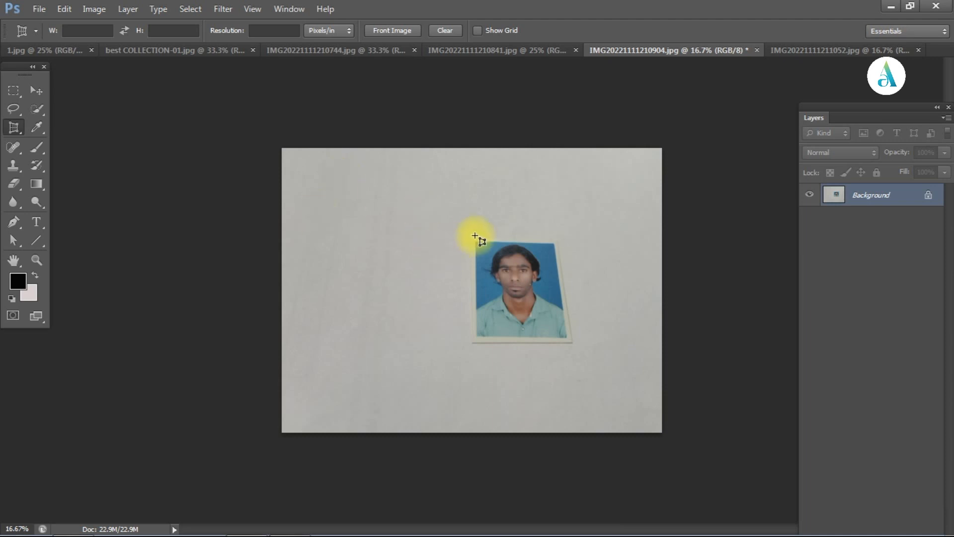
drag(477, 240, 566, 338)
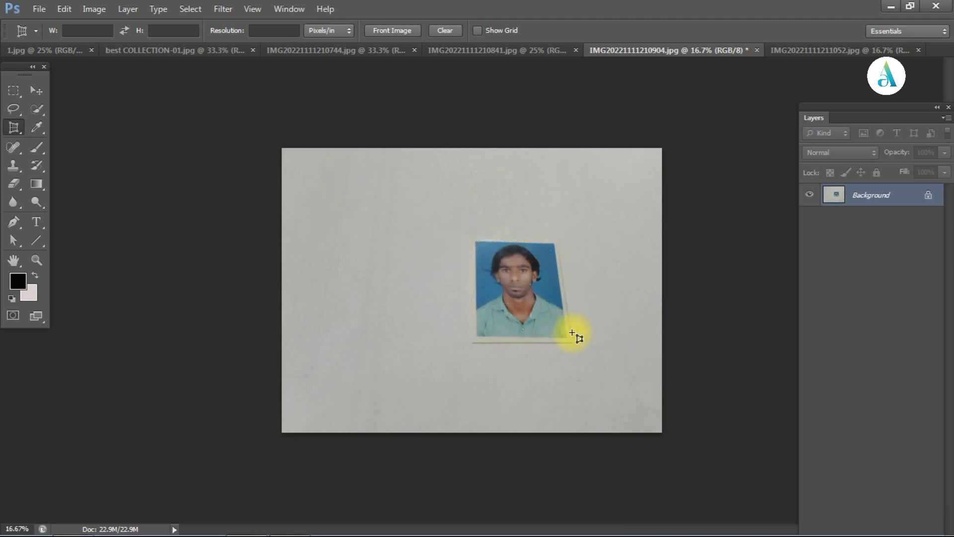
key(ctrl+equal)
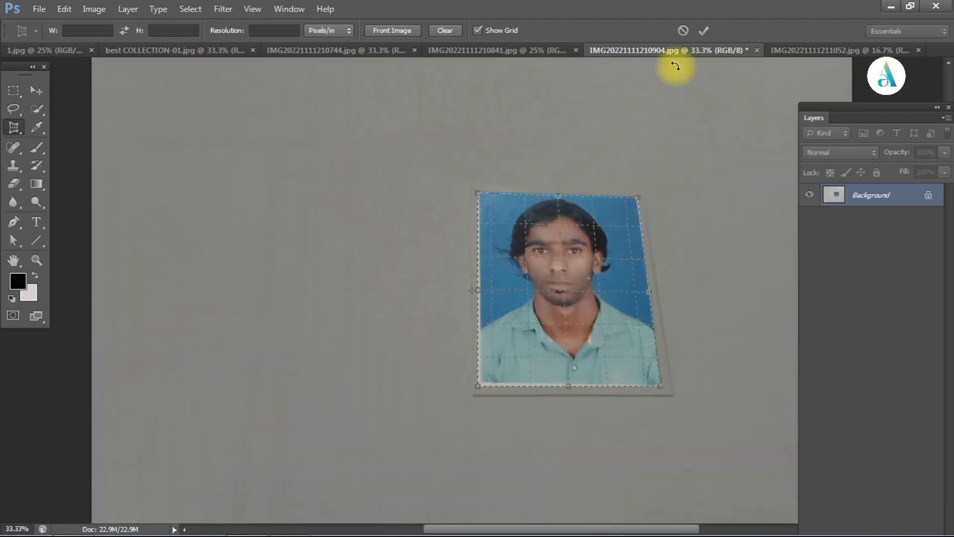
click(702, 33)
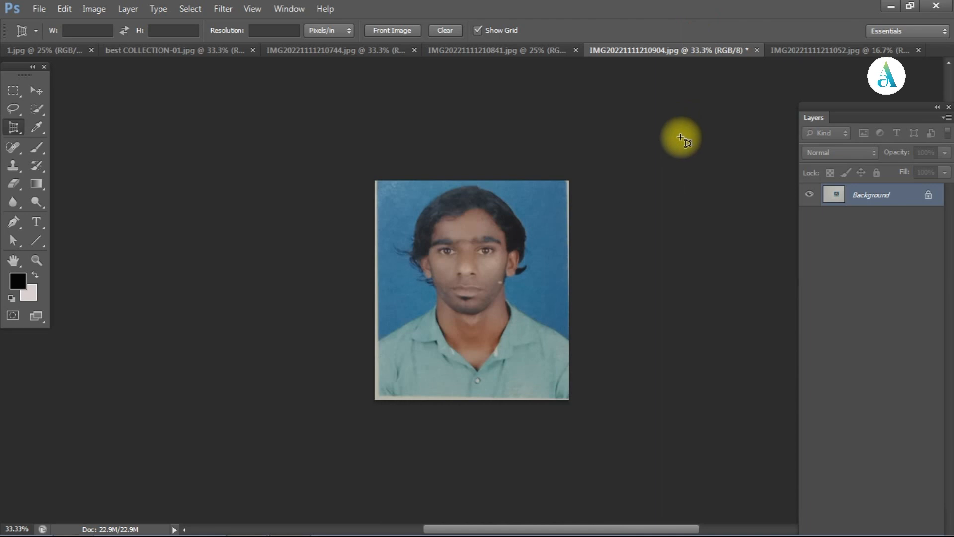